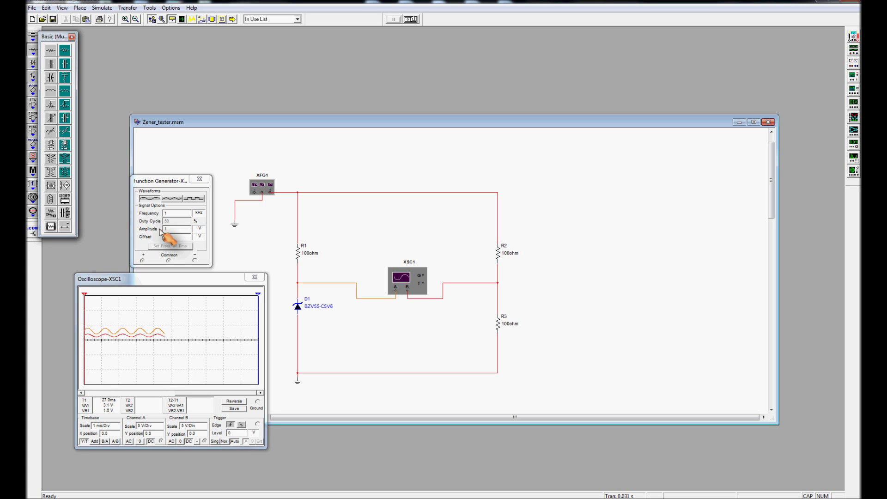
- Start simulating the Zener tester circuit with the generator at 1 kHz, 1 V amplitude, 3 V offset
{"action": "left_click", "coordinate": [414, 19]}
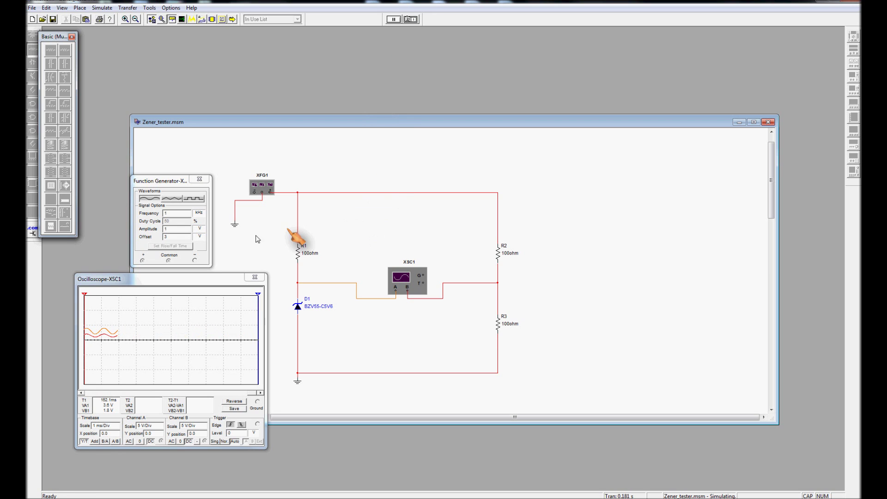
- Change the function generator offset from 3 V to 5 V and apply it to the running circuit
{"action": "left_click", "coordinate": [174, 237]}
{"action": "key", "text": "BackSpace"}
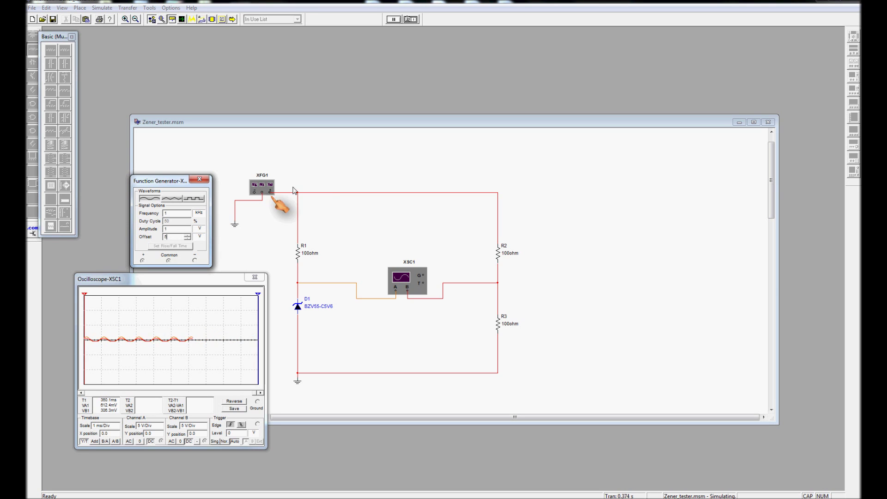
{"action": "left_click", "coordinate": [319, 171]}
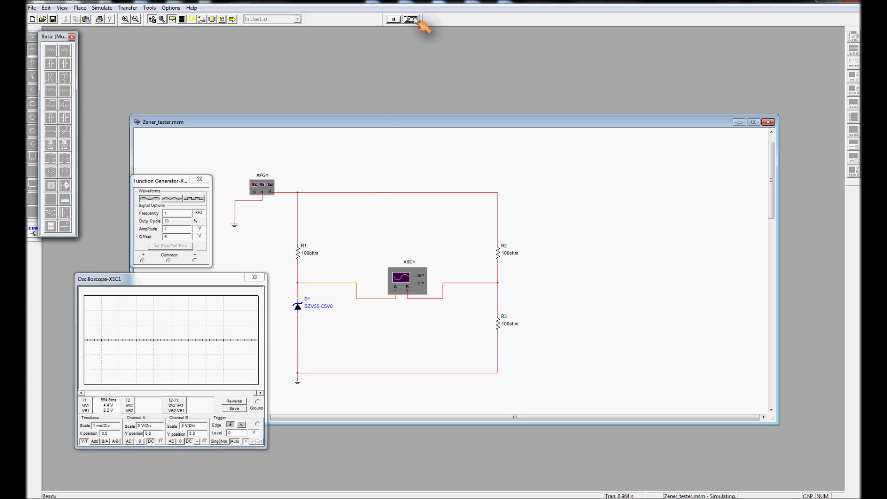
{"action": "left_click", "coordinate": [173, 236]}
- Set the generator offset to 7 V and restart the simulation, so the zener output levels at 5.6 V
{"action": "type", "text": "7"}
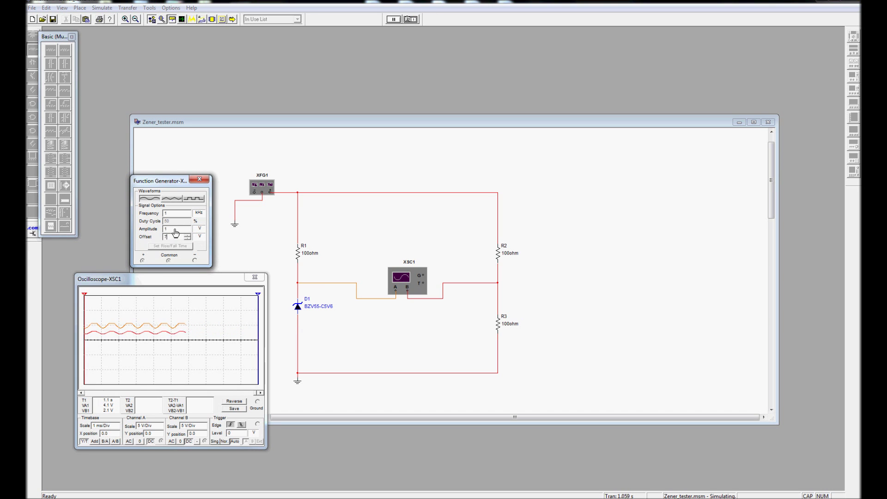
{"action": "left_click", "coordinate": [411, 20]}
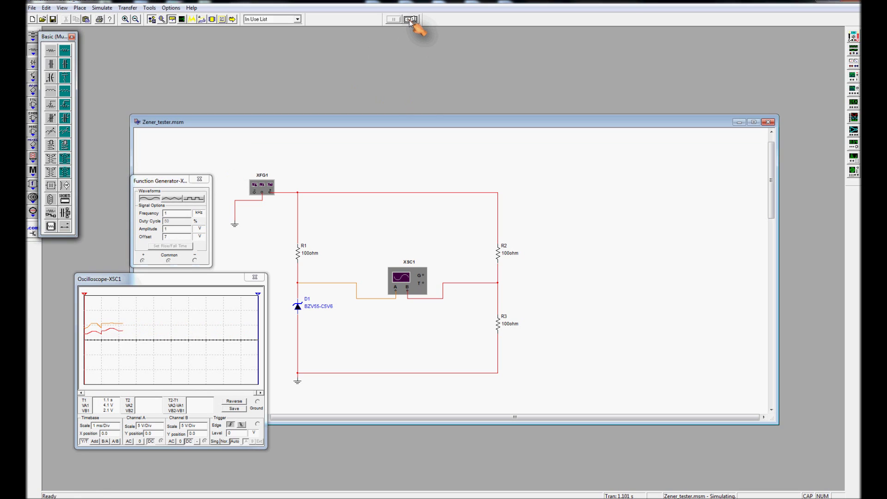
{"action": "left_click", "coordinate": [410, 20]}
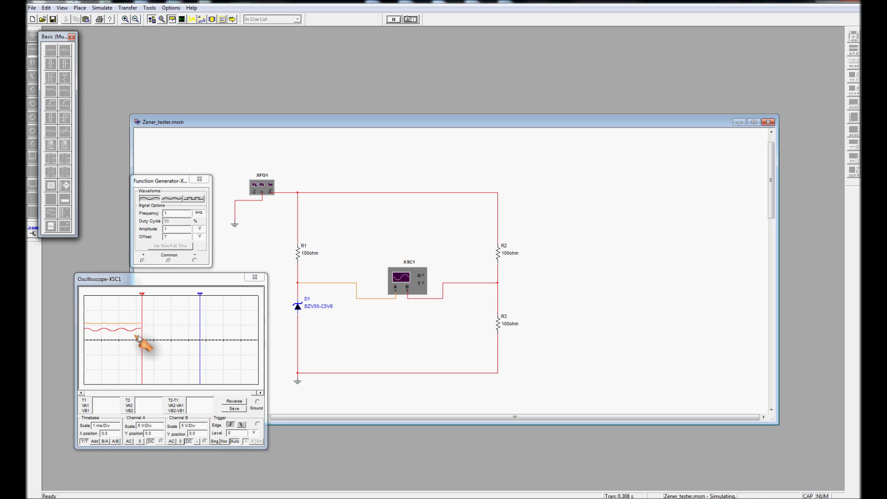
{"action": "double_click", "coordinate": [174, 237]}
{"action": "key", "text": "BackSpace"}
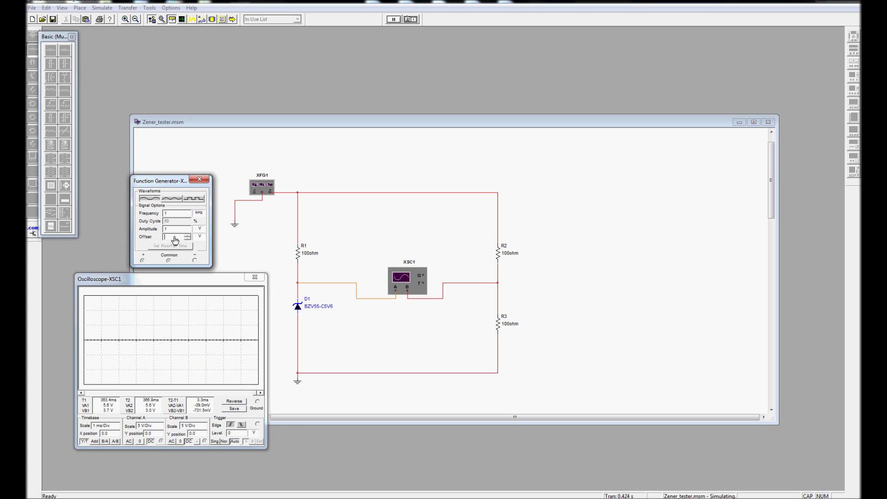
- Apply a 10 V generator offset, then stop the simulation
{"action": "type", "text": "10"}
{"action": "left_click", "coordinate": [271, 232]}
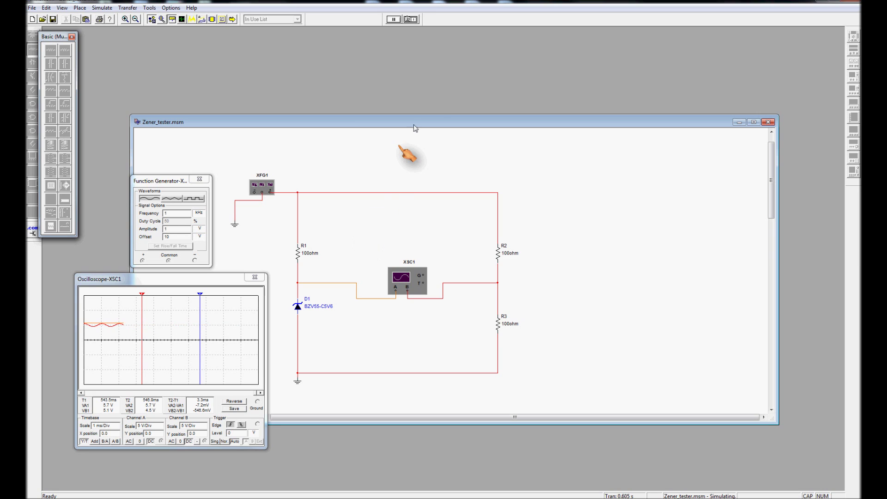
{"action": "left_click", "coordinate": [409, 20]}
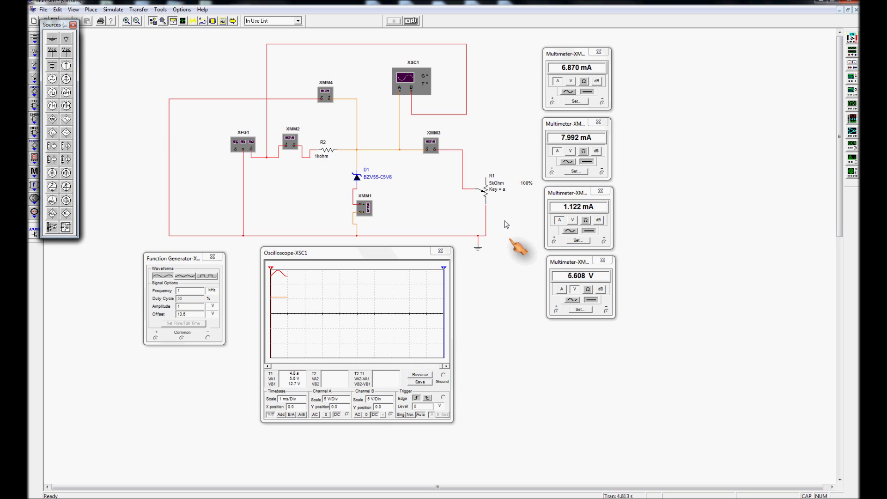
- Restart the Zener regulator simulation and switch oscilloscope channel A to AC coupling
{"action": "left_click", "coordinate": [414, 22]}
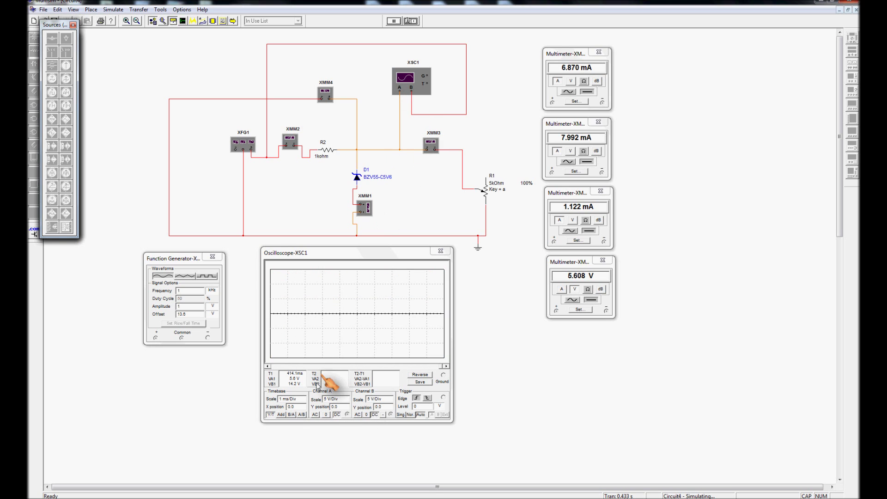
{"action": "left_click", "coordinate": [315, 415]}
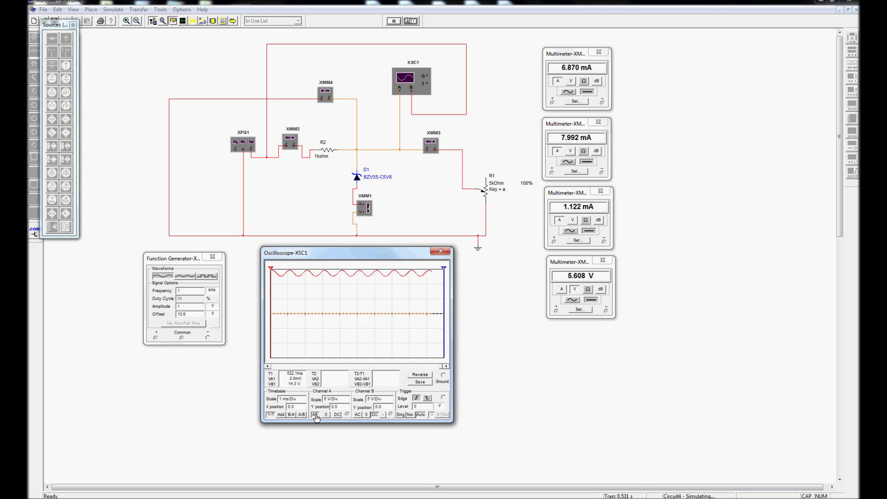
- Step channel A's scale down from 5 V/Div through 2 V, 500 mV and 50 mV to 20 mV/Div
{"action": "left_click", "coordinate": [345, 402]}
{"action": "left_click", "coordinate": [346, 402]}
{"action": "left_click", "coordinate": [346, 401]}
{"action": "left_click", "coordinate": [346, 402]}
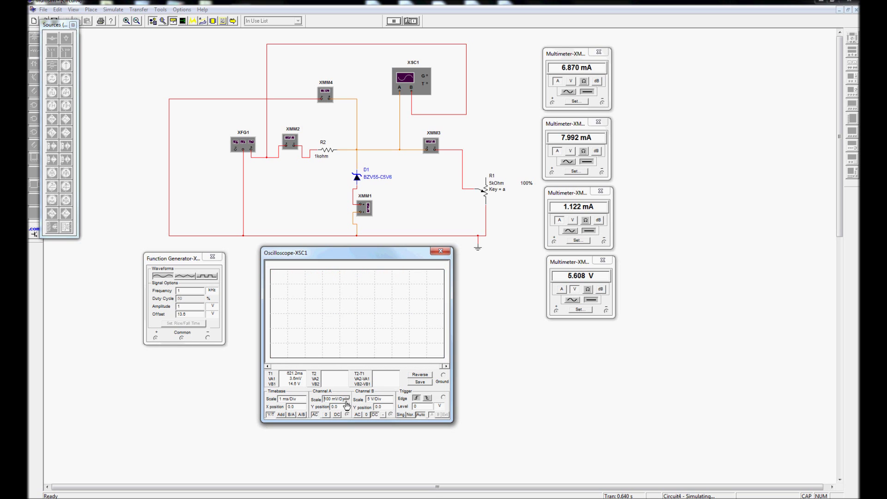
{"action": "left_click", "coordinate": [347, 401]}
{"action": "left_click", "coordinate": [346, 401]}
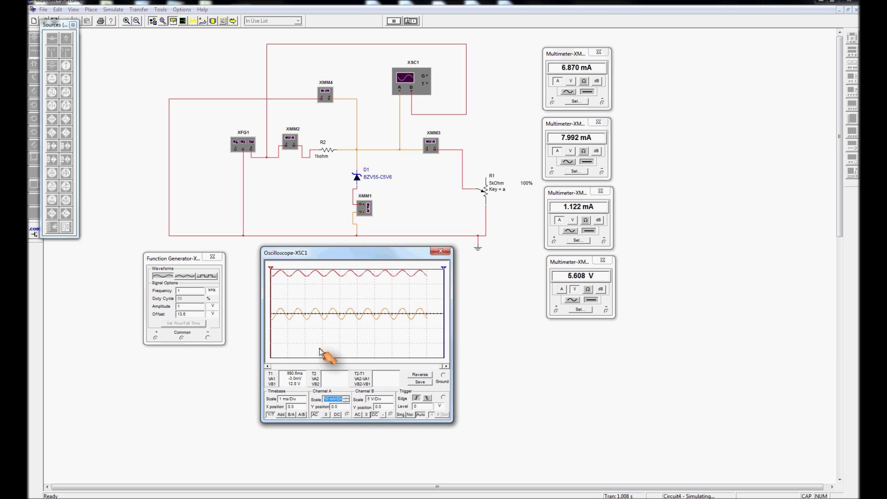
- Return focus to the circuit schematic, leaving channel A at 10 mV/Div
{"action": "left_click", "coordinate": [518, 239]}
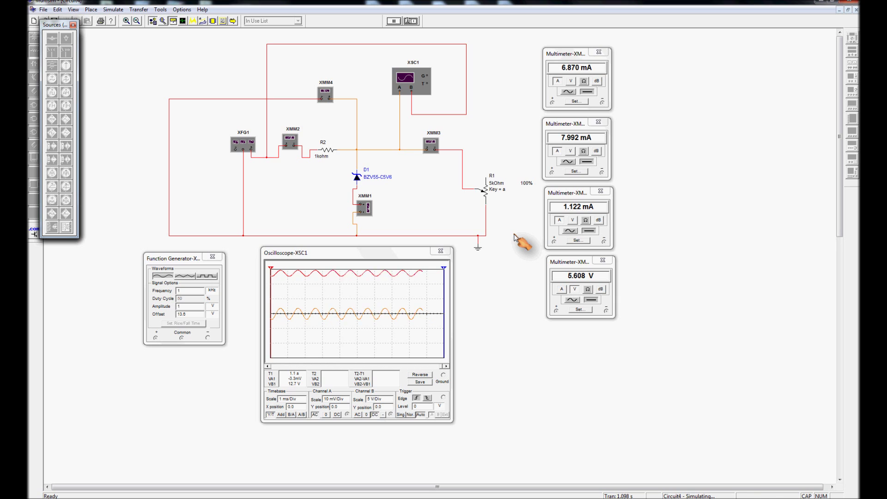
- Step potentiometer R1 down from 100% to 35% while the output holds near 5.6 V
{"action": "key", "text": "a"}
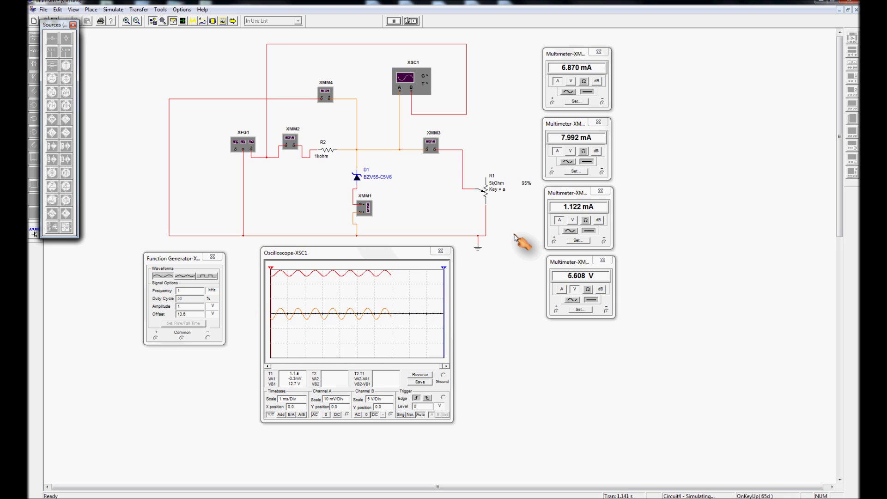
{"action": "key", "text": "a"}
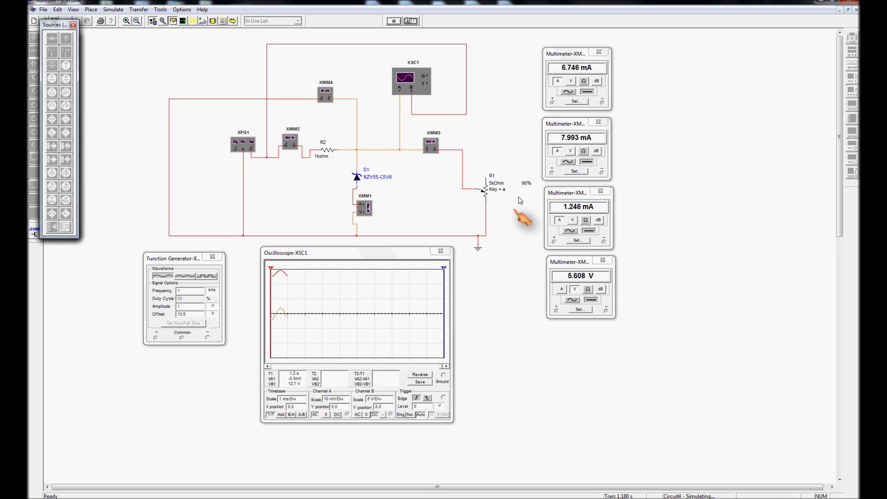
{"action": "key", "text": "a"}
{"action": "key", "text": "a"}
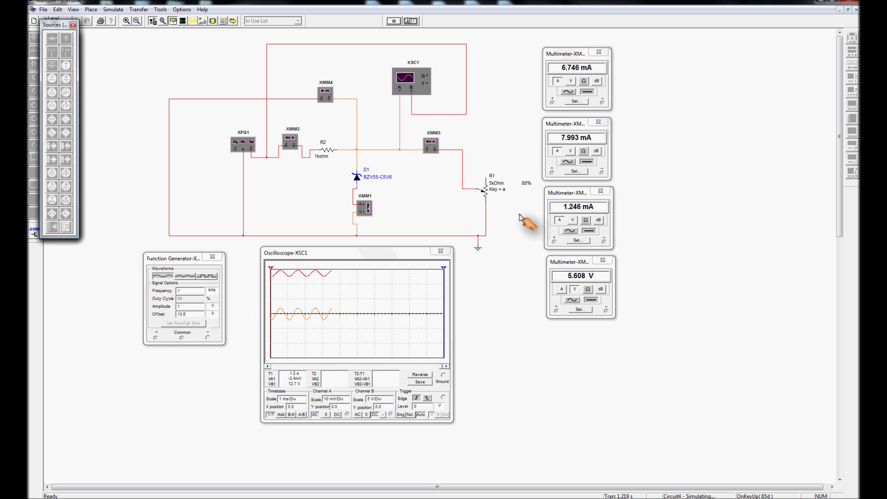
{"action": "key", "text": "a"}
{"action": "key", "text": "a"}
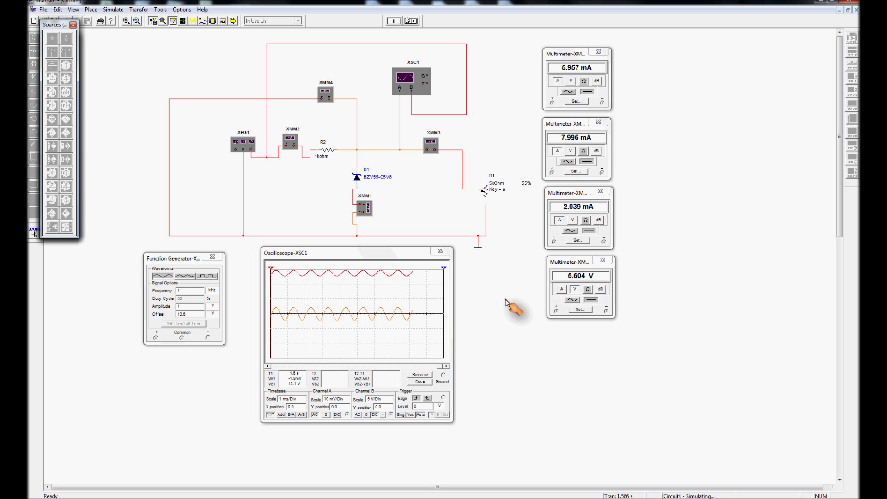
{"action": "key", "text": "shift+a"}
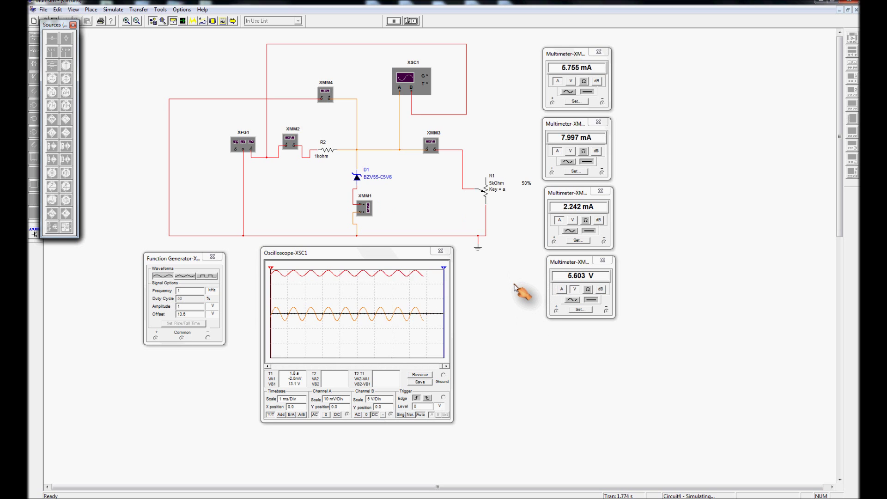
{"action": "key", "text": "shift+a"}
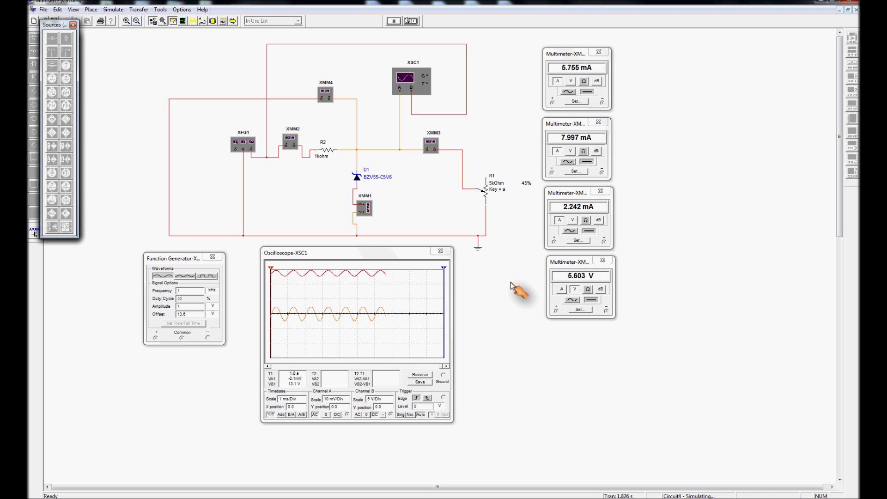
{"action": "key", "text": "shift+a"}
{"action": "key", "text": "shift+a"}
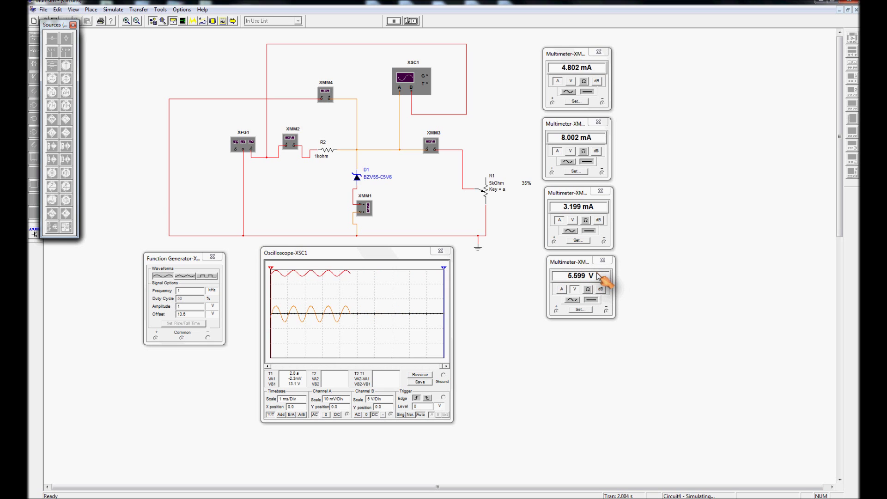
- Lower R1 from 35% through 25% to 15%, raising load current to 7.363 mA
{"action": "key", "text": "shift+a"}
{"action": "key", "text": "shift+a"}
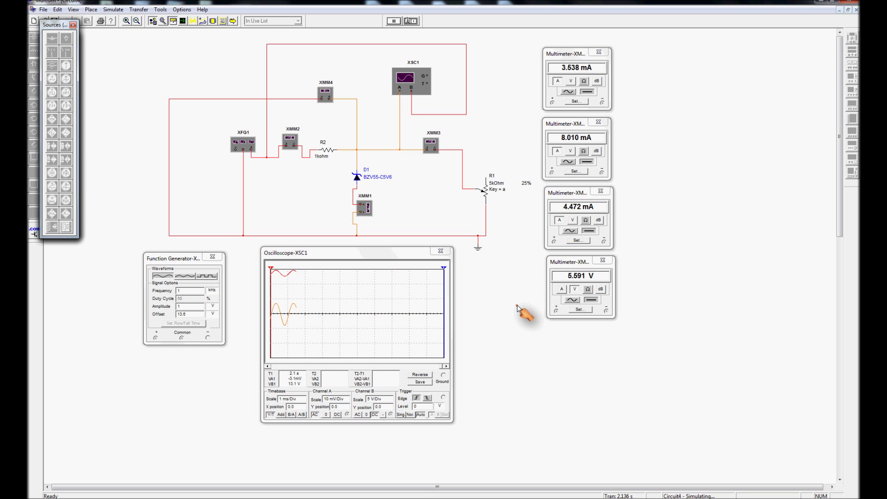
{"action": "key", "text": "shift+a"}
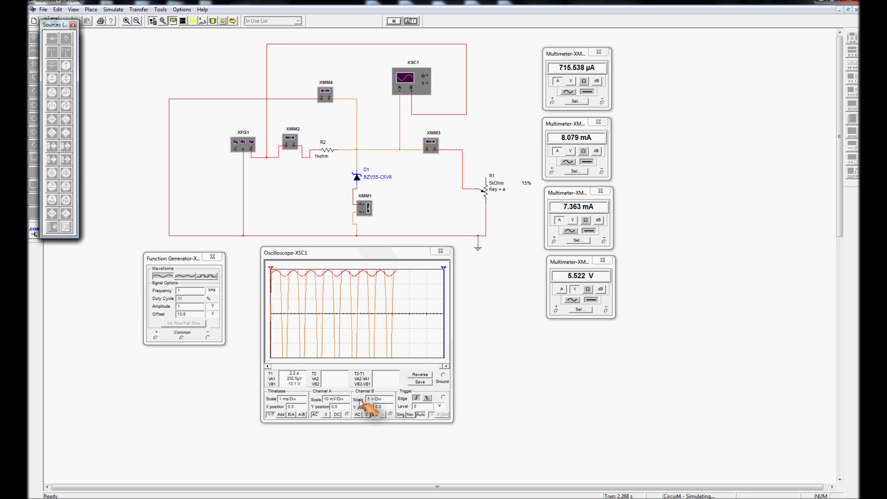
- Raise oscilloscope channel A's scale through 20 mV/Div to 50 mV/Div
{"action": "left_click", "coordinate": [346, 400]}
{"action": "left_click", "coordinate": [346, 398]}
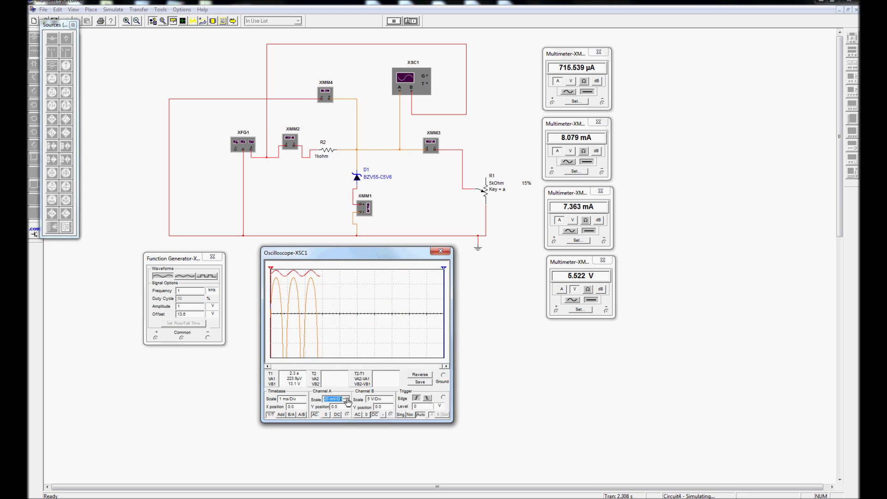
{"action": "left_click", "coordinate": [346, 398]}
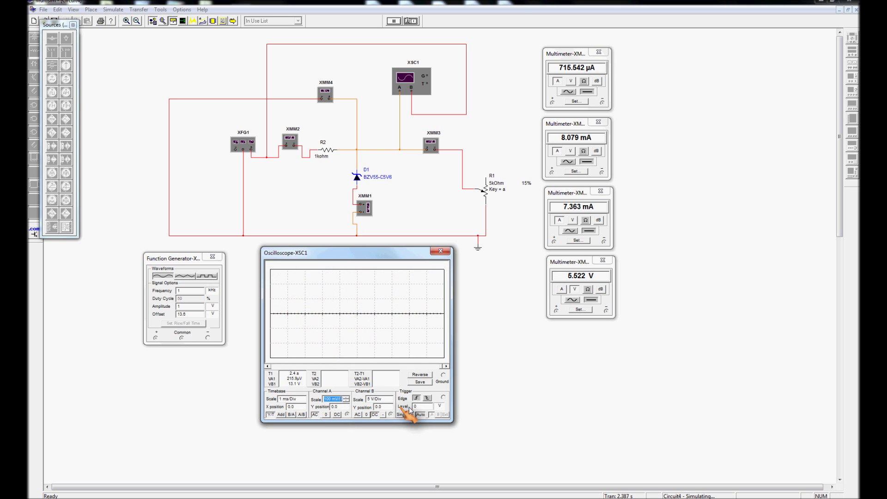
- Lower potentiometer R1 to 10%, then pause the simulation
{"action": "left_click", "coordinate": [506, 385]}
{"action": "key", "text": "a"}
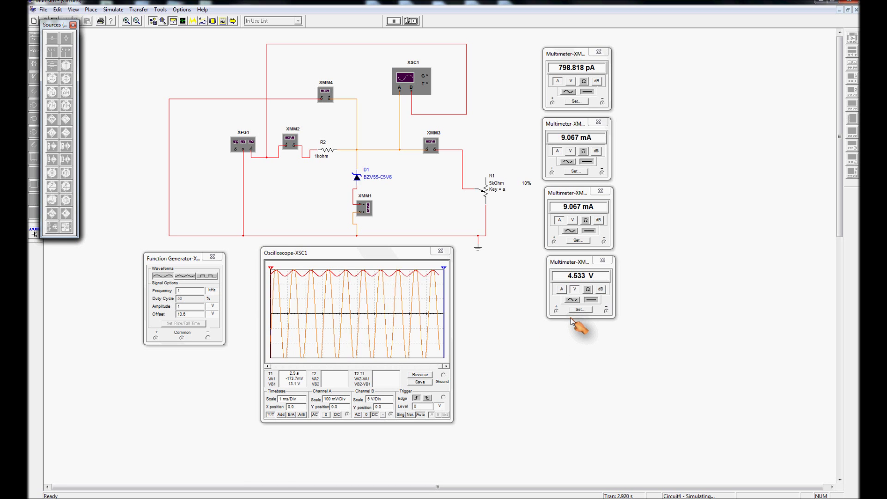
{"action": "left_click", "coordinate": [394, 20]}
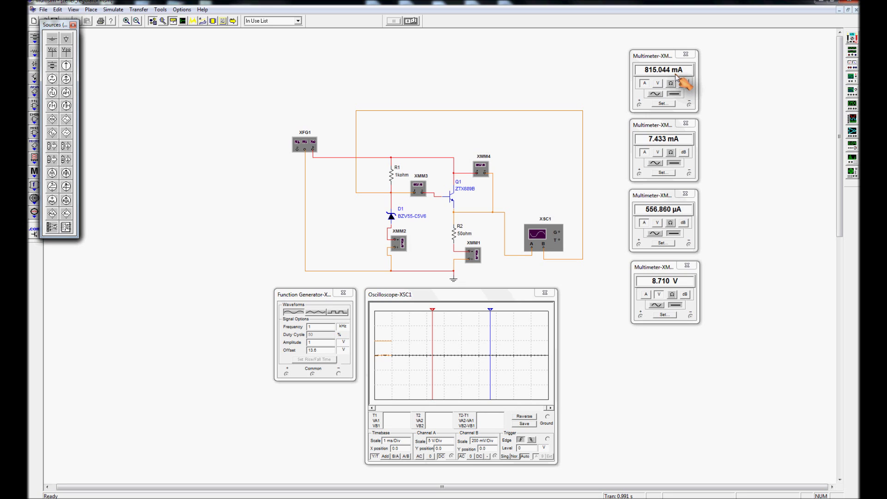
- Nudge the Function Generator and Oscilloscope-XSC1 windows slightly left below the ZTX689B regulator
{"action": "left_click_drag", "start_coordinate": [322, 298], "coordinate": [318, 301]}
{"action": "left_click_drag", "start_coordinate": [381, 298], "coordinate": [372, 301]}
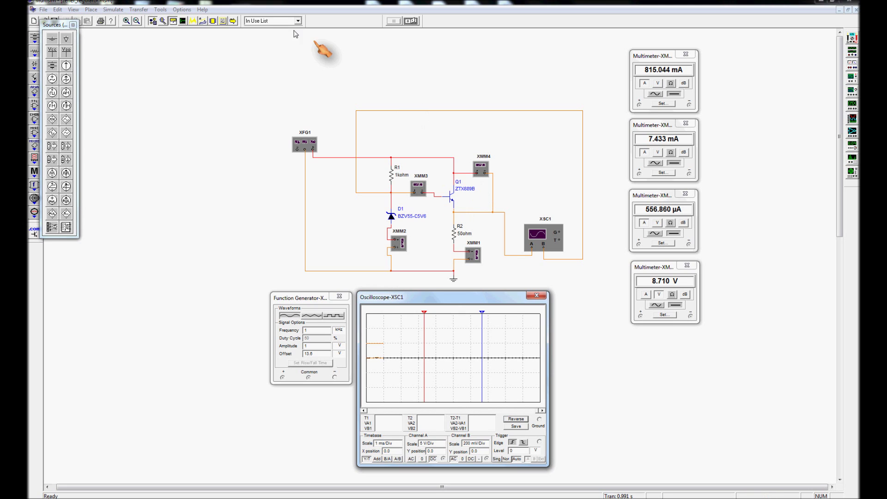
{"action": "left_click", "coordinate": [123, 3]}
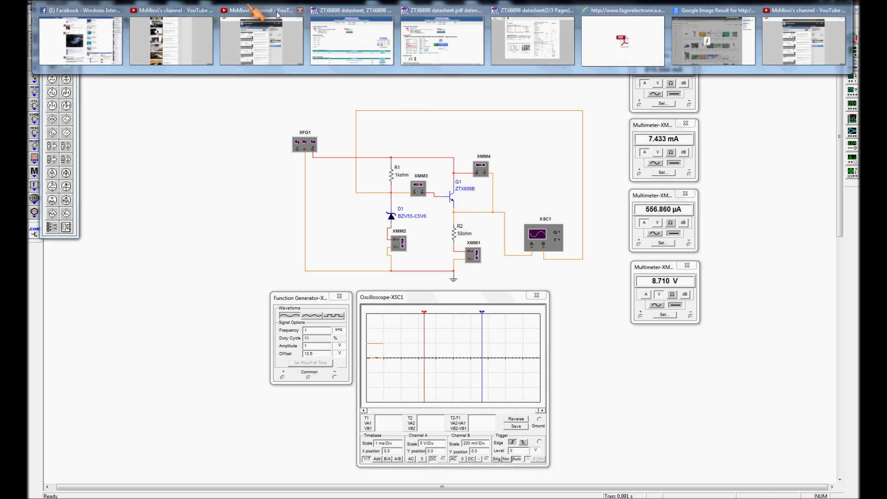
{"action": "left_click", "coordinate": [524, 55]}
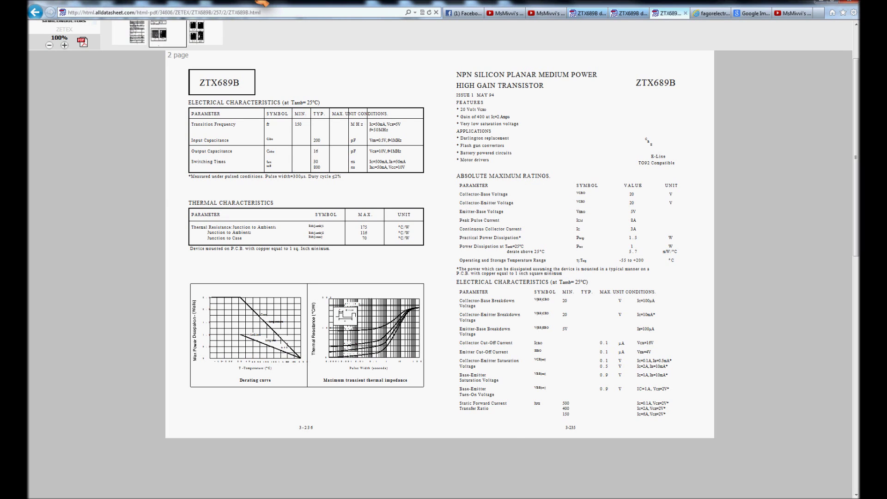
{"action": "left_click", "coordinate": [263, 1]}
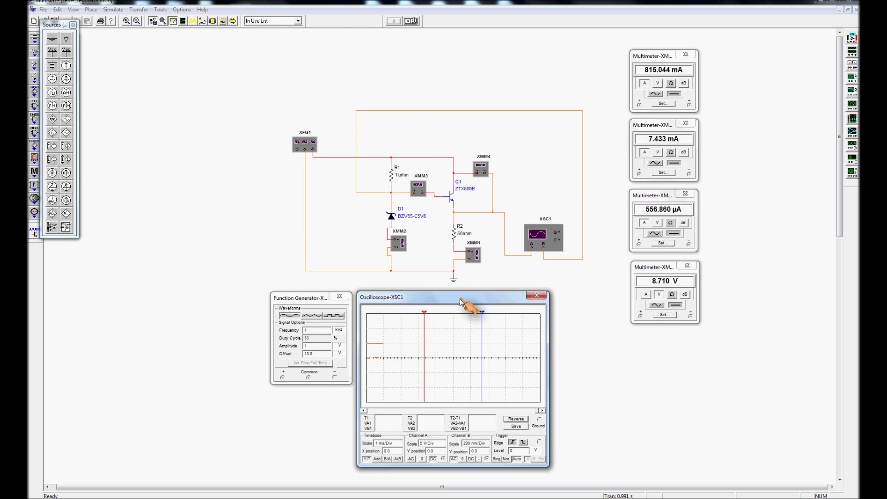
{"action": "left_click_drag", "start_coordinate": [463, 303], "coordinate": [467, 305]}
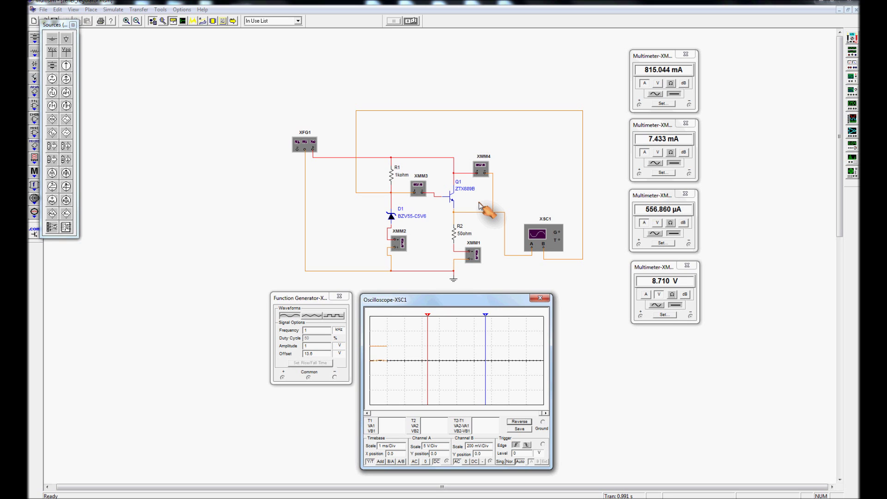
- Line up the Function Generator window beside the Oscilloscope-XSC1 window beneath the schematic
{"action": "left_click_drag", "start_coordinate": [476, 301], "coordinate": [503, 298]}
{"action": "left_click_drag", "start_coordinate": [316, 301], "coordinate": [345, 300]}
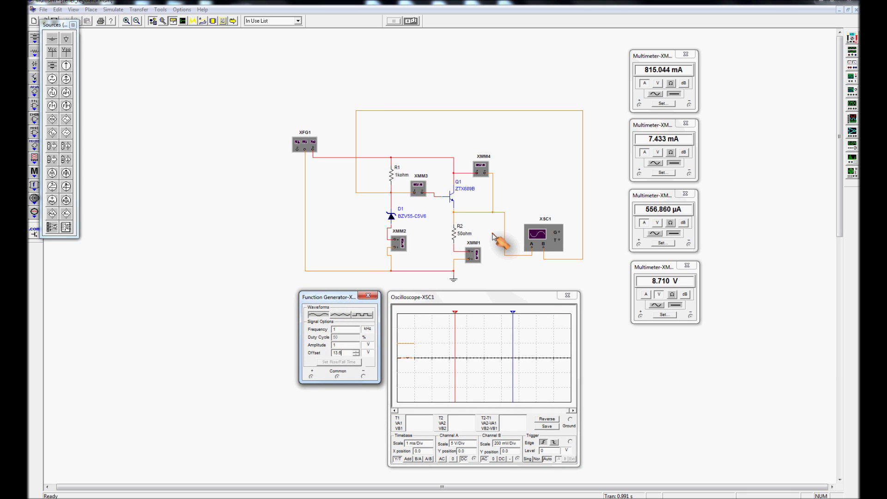
{"action": "left_click_drag", "start_coordinate": [463, 299], "coordinate": [464, 296]}
{"action": "left_click_drag", "start_coordinate": [337, 297], "coordinate": [340, 295]}
{"action": "left_click_drag", "start_coordinate": [421, 297], "coordinate": [420, 297]}
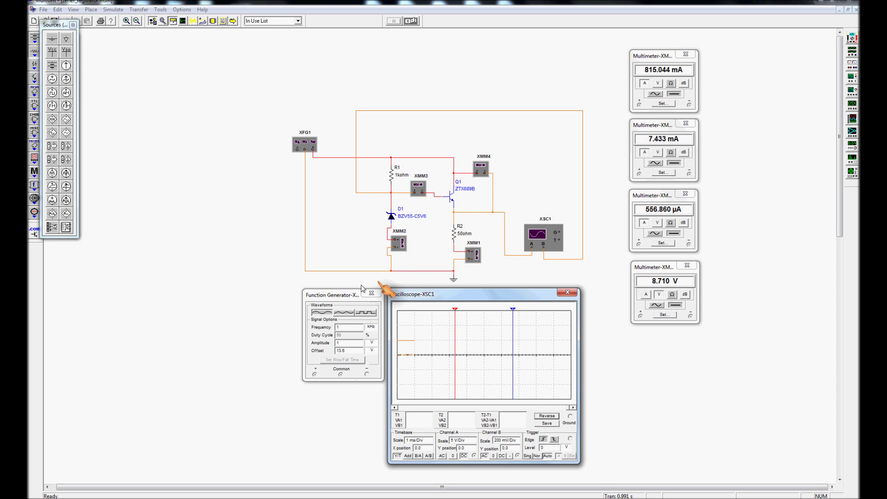
- Shift both instrument windows further left and restart the transistor regulator simulation
{"action": "left_click_drag", "start_coordinate": [336, 299], "coordinate": [319, 300]}
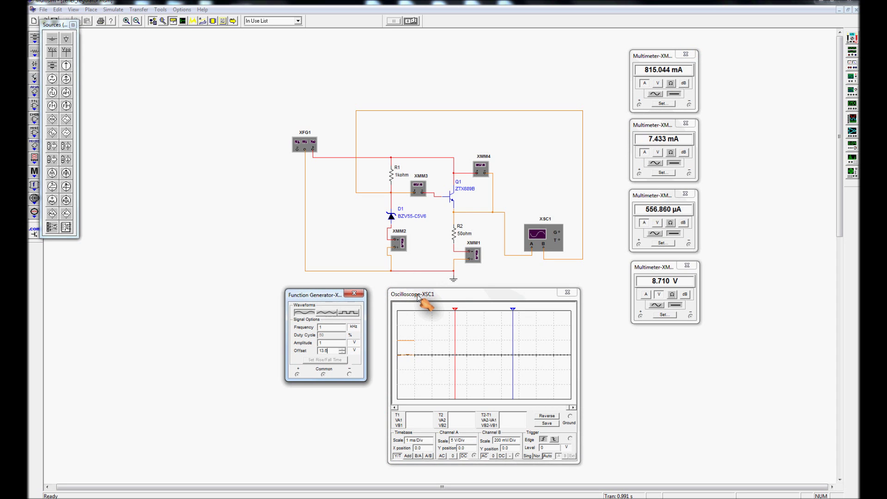
{"action": "left_click_drag", "start_coordinate": [418, 297], "coordinate": [408, 301]}
{"action": "left_click_drag", "start_coordinate": [340, 300], "coordinate": [327, 300]}
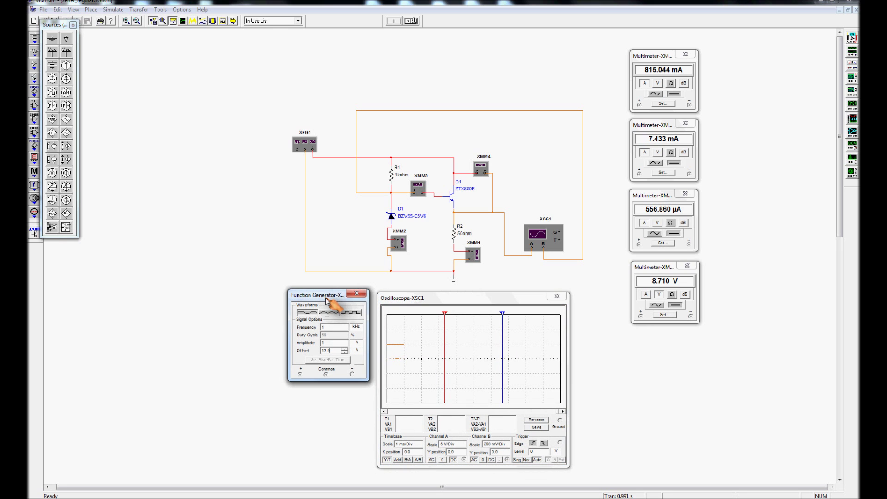
{"action": "left_click", "coordinate": [412, 21]}
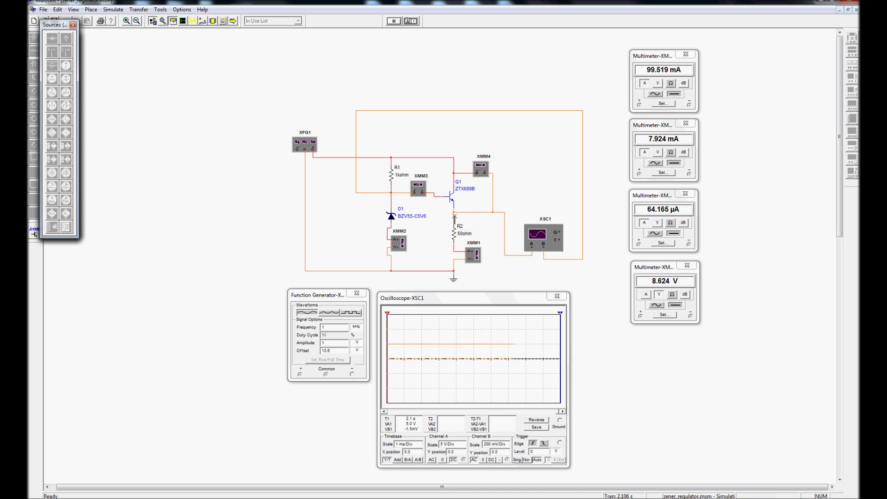
- Check the running circuit's meters: 99.519 mA and 7.924 mA, with output held at 8.624 V
{"action": "left_click", "coordinate": [456, 223]}
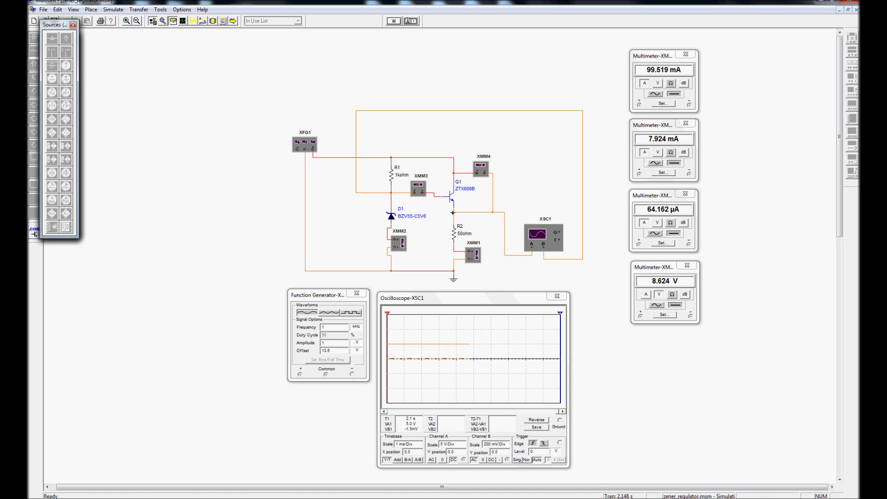